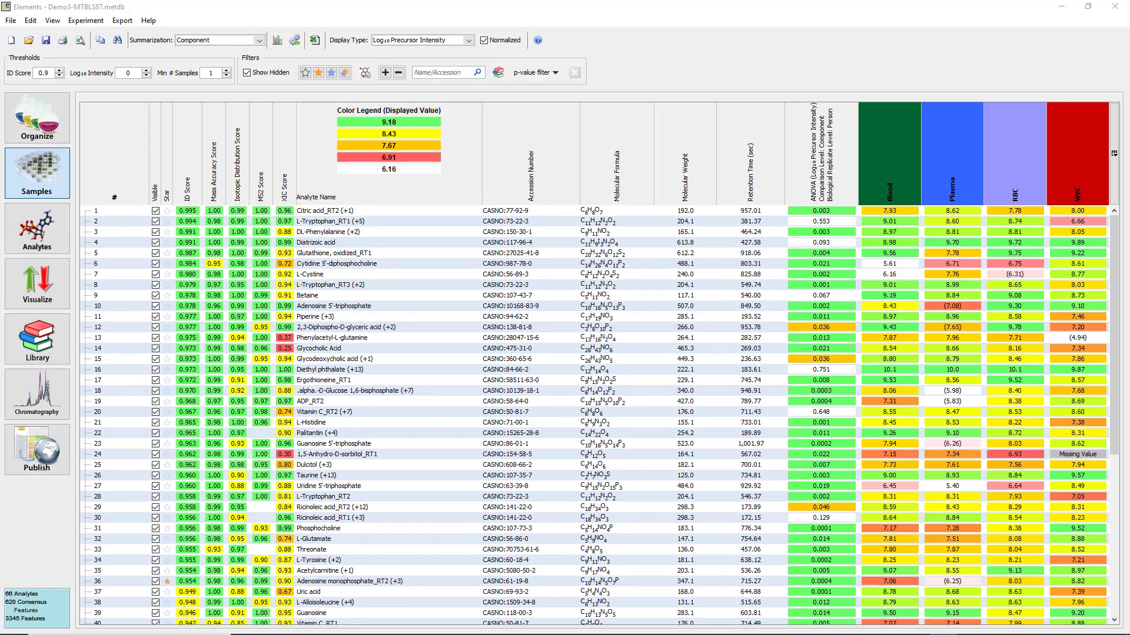
Remove Component, Person and Ionization Mode from the experimental design so that only MS Sample remains
{"action": "left_click", "coordinate": [259, 40]}
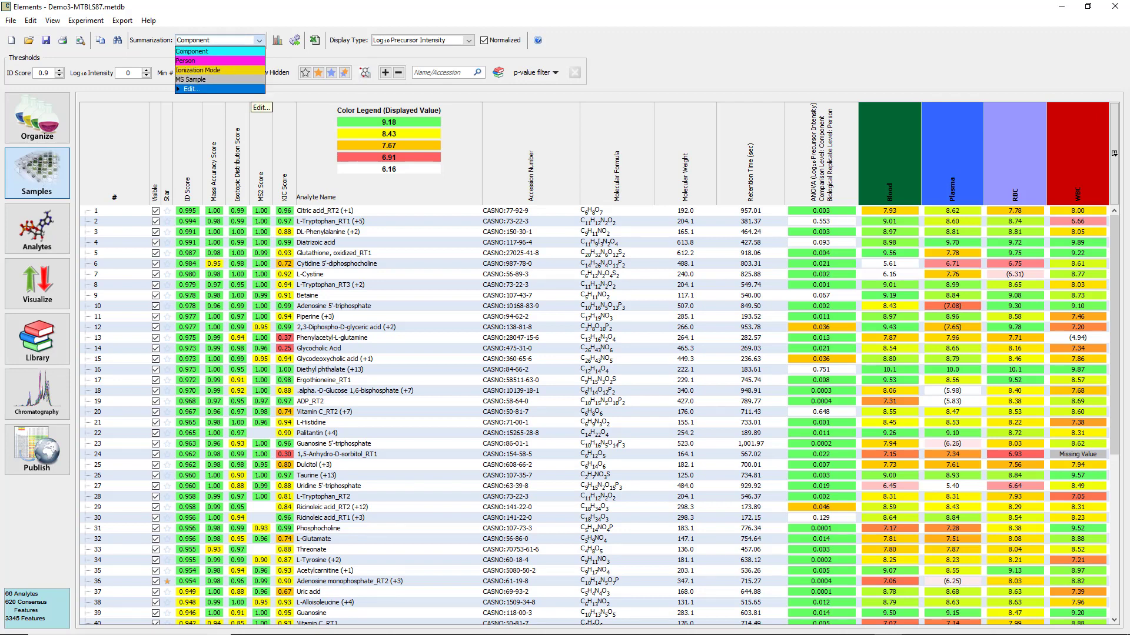
{"action": "left_click", "coordinate": [250, 89]}
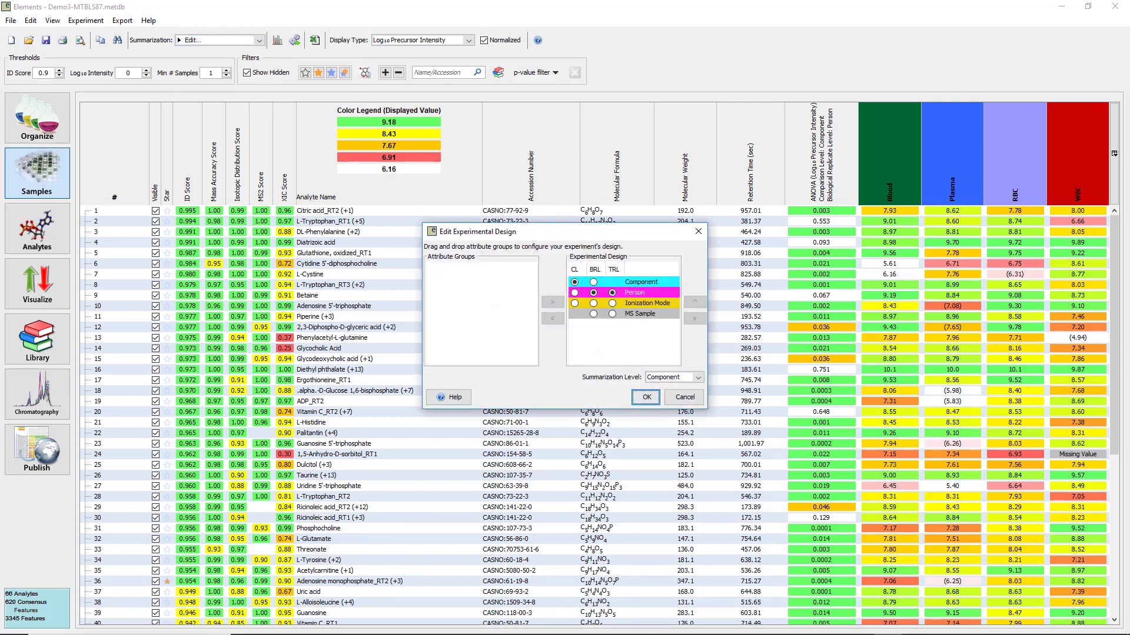
{"action": "left_click", "coordinate": [641, 282]}
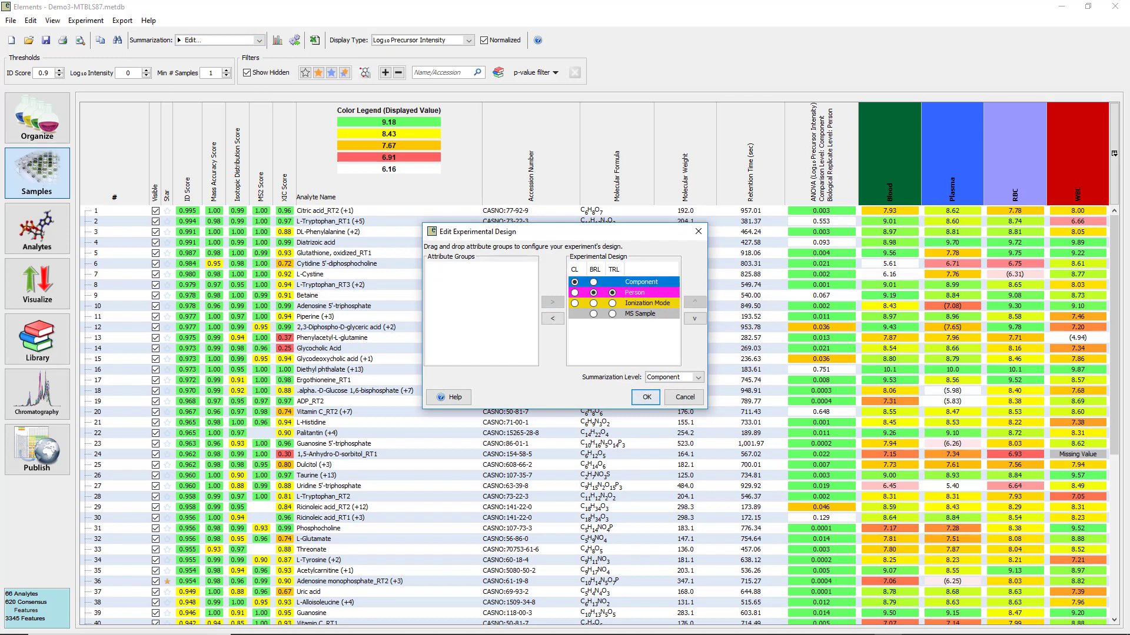
{"action": "left_click", "coordinate": [552, 319]}
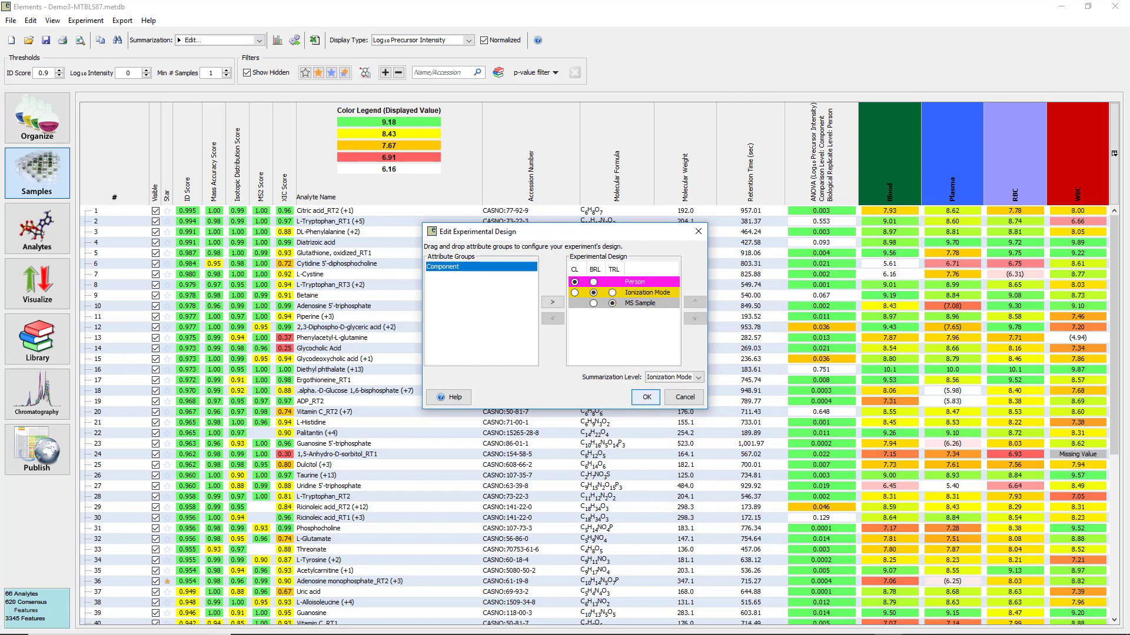
{"action": "left_click", "coordinate": [641, 282]}
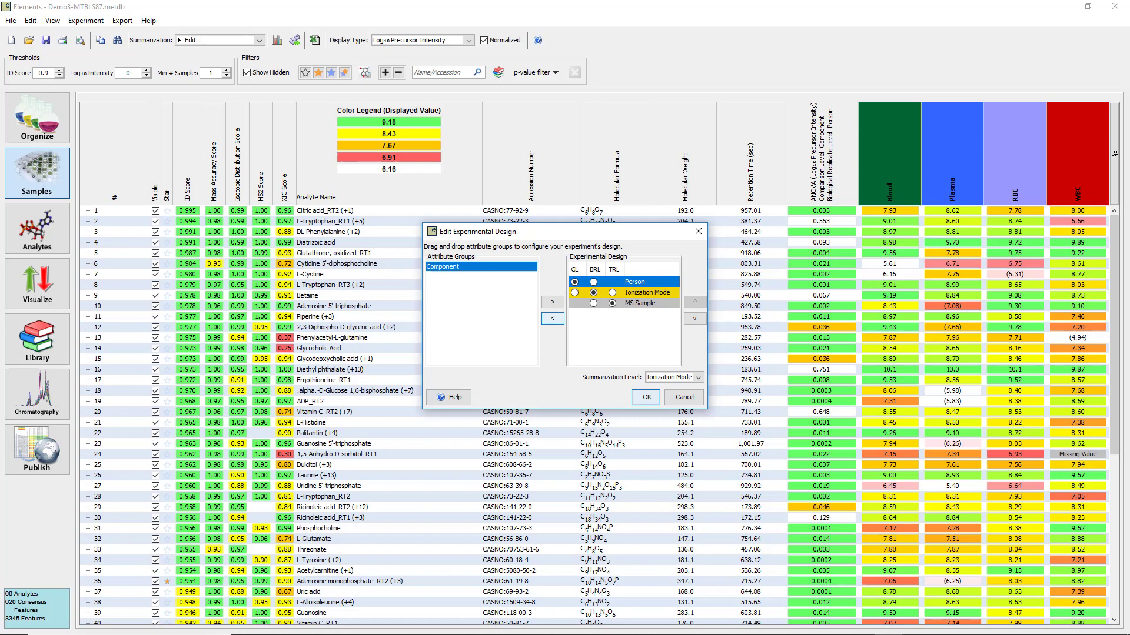
{"action": "left_click", "coordinate": [553, 318]}
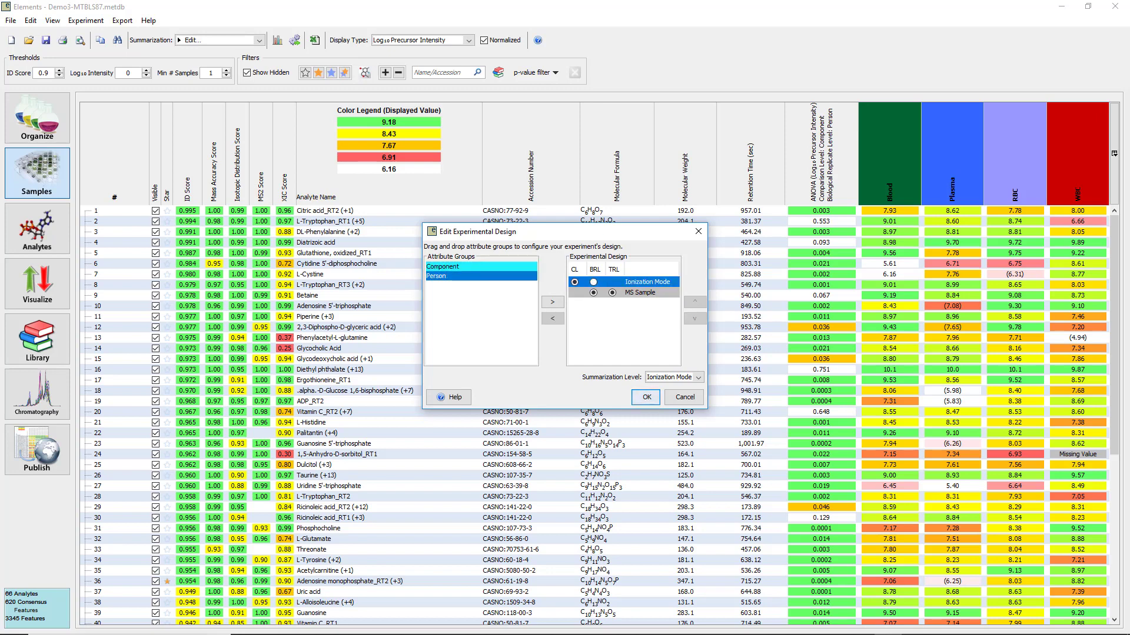
{"action": "left_click", "coordinate": [553, 319]}
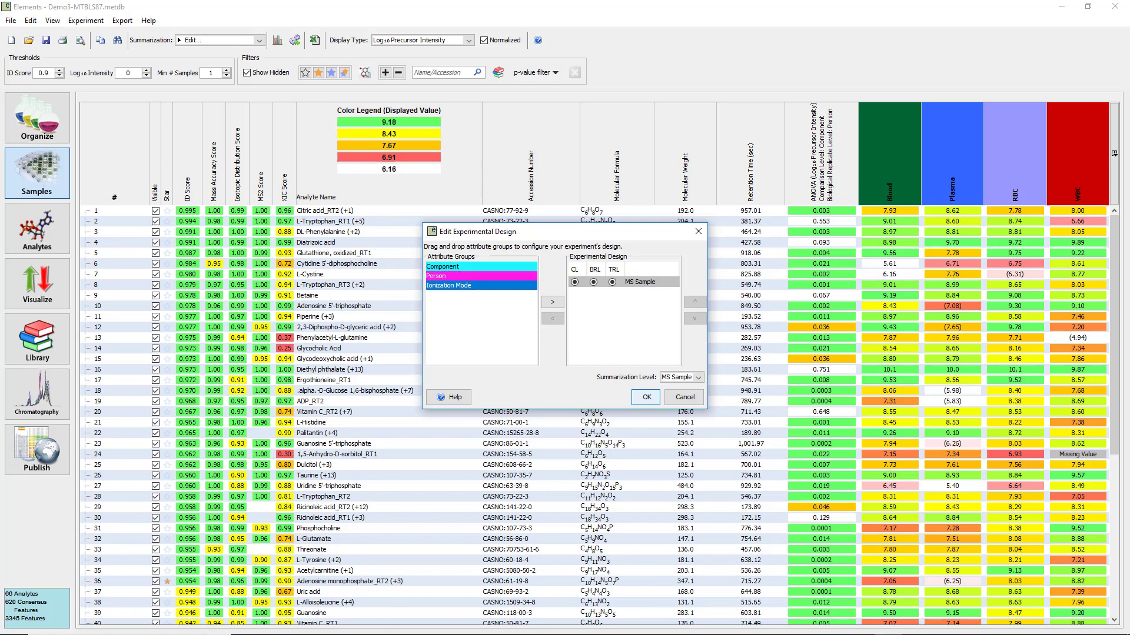
{"action": "key", "text": "Return"}
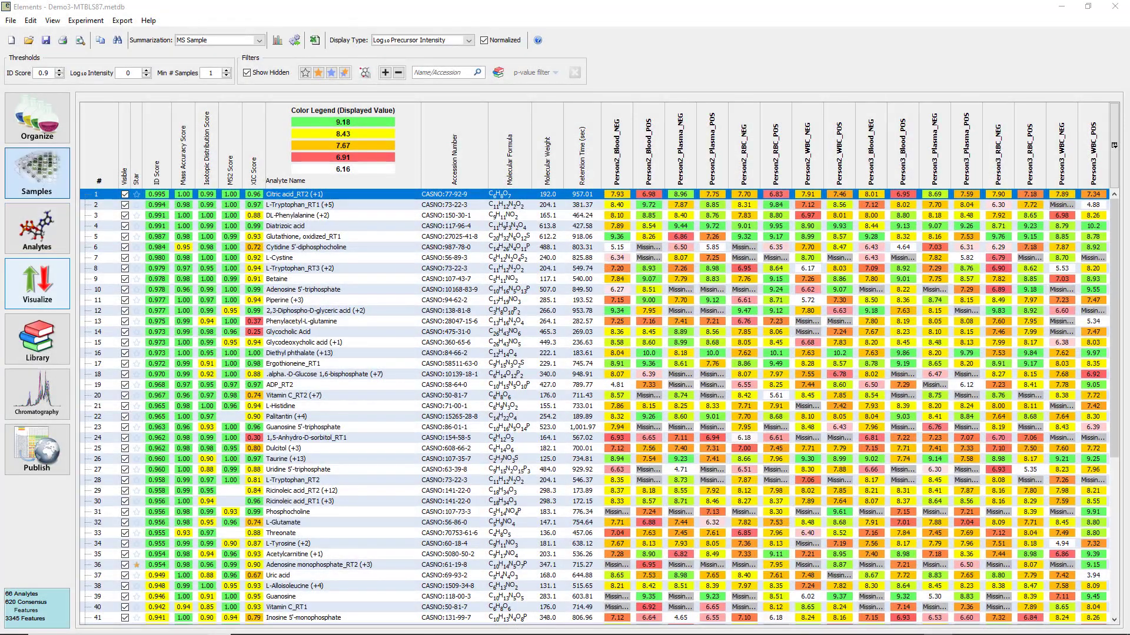
Open the Principal Component Analysis visualization and view several component pairs in the scores plot, ending with PC 1 against PC 2
{"action": "left_click", "coordinate": [37, 283]}
{"action": "left_click", "coordinate": [167, 103]}
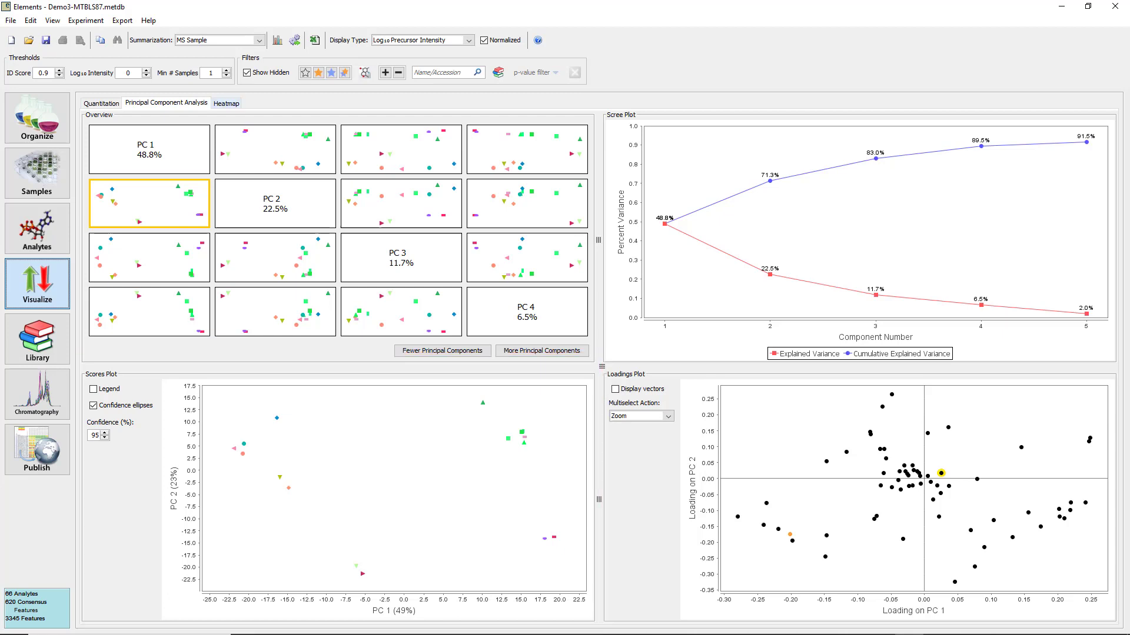
{"action": "left_click", "coordinate": [149, 257]}
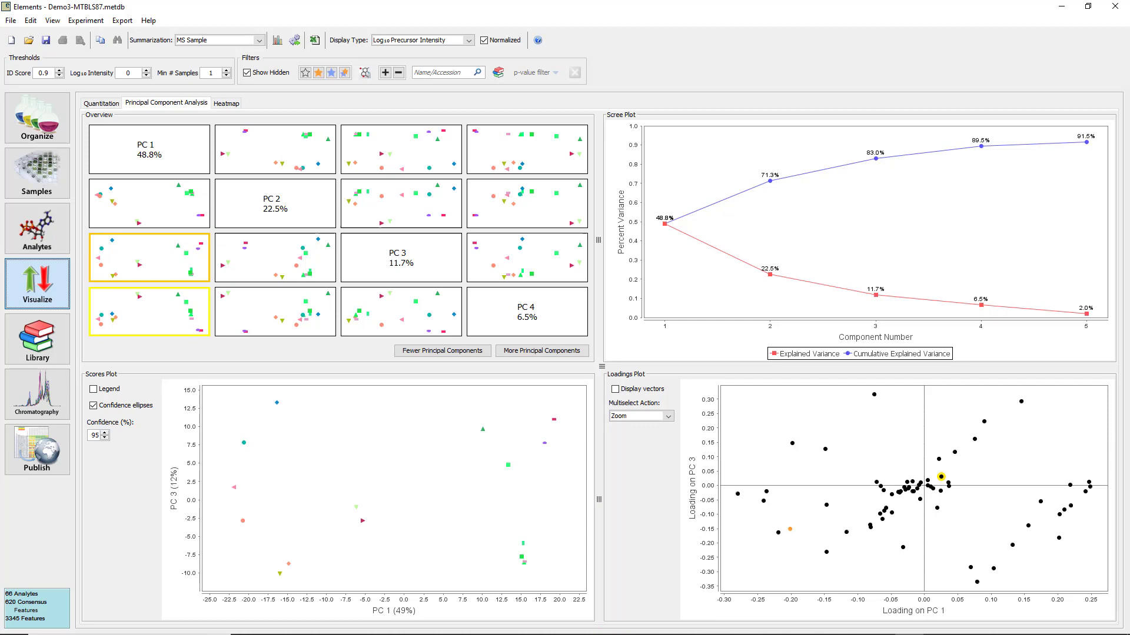
{"action": "left_click", "coordinate": [150, 312]}
{"action": "left_click", "coordinate": [276, 312]}
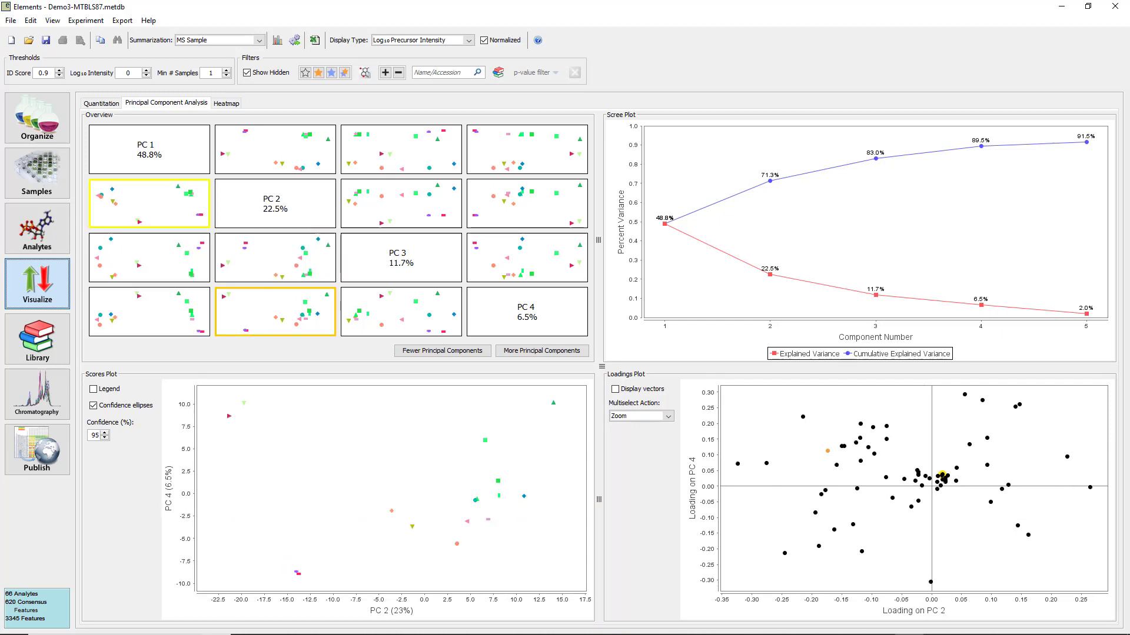
{"action": "left_click", "coordinate": [150, 203]}
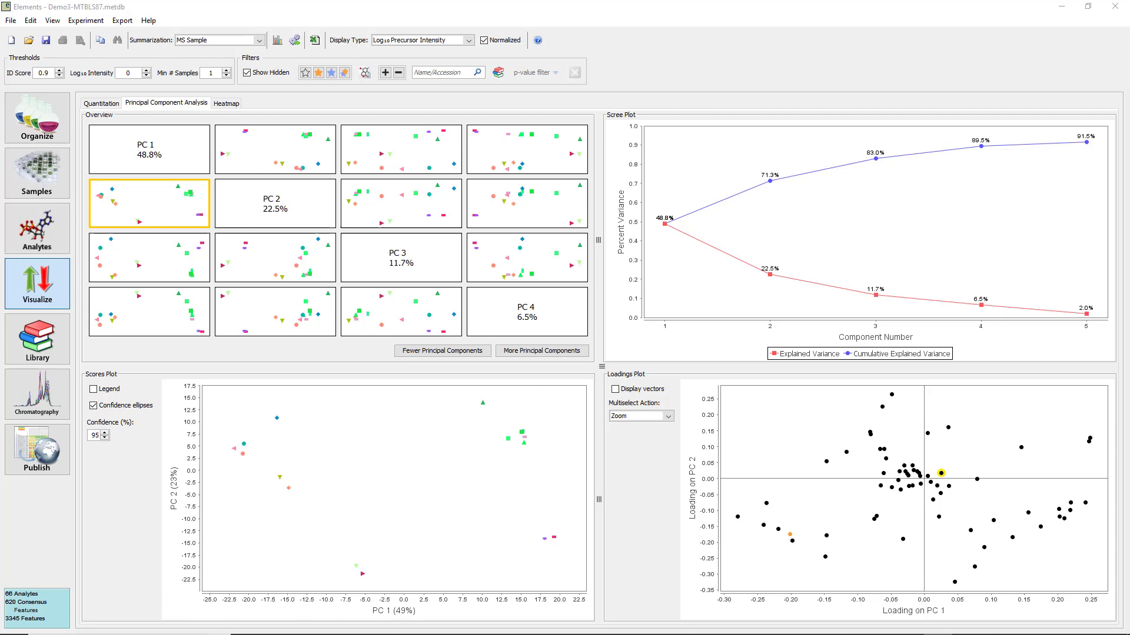
Add Person above MS Sample in the experimental design to summarize the PCA plots by Person
{"action": "left_click", "coordinate": [259, 40]}
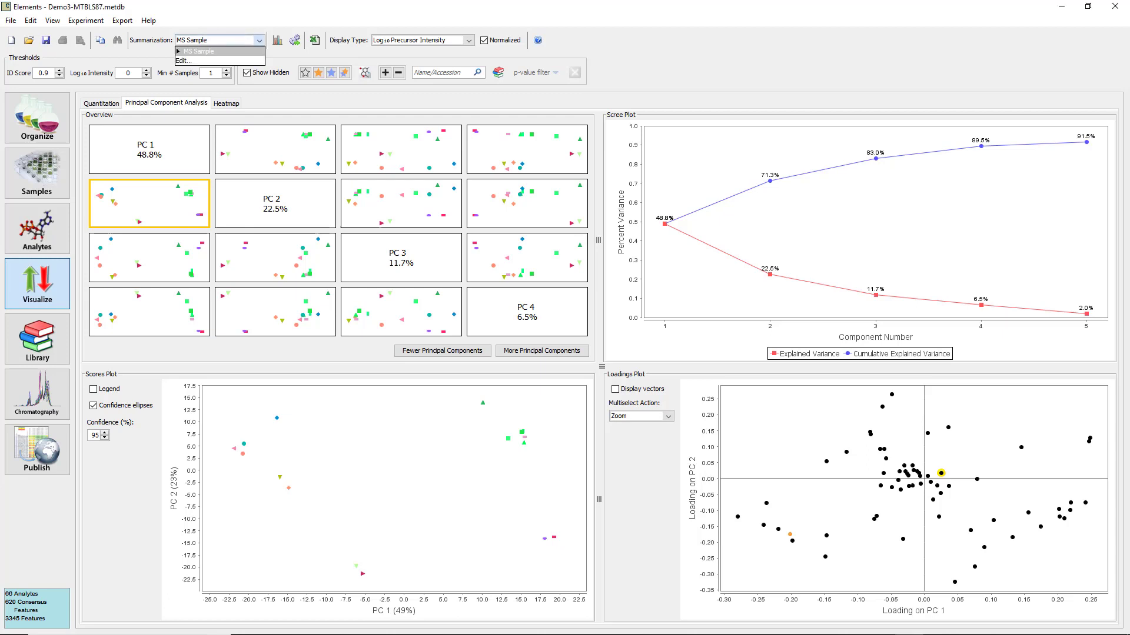
{"action": "left_click", "coordinate": [184, 61]}
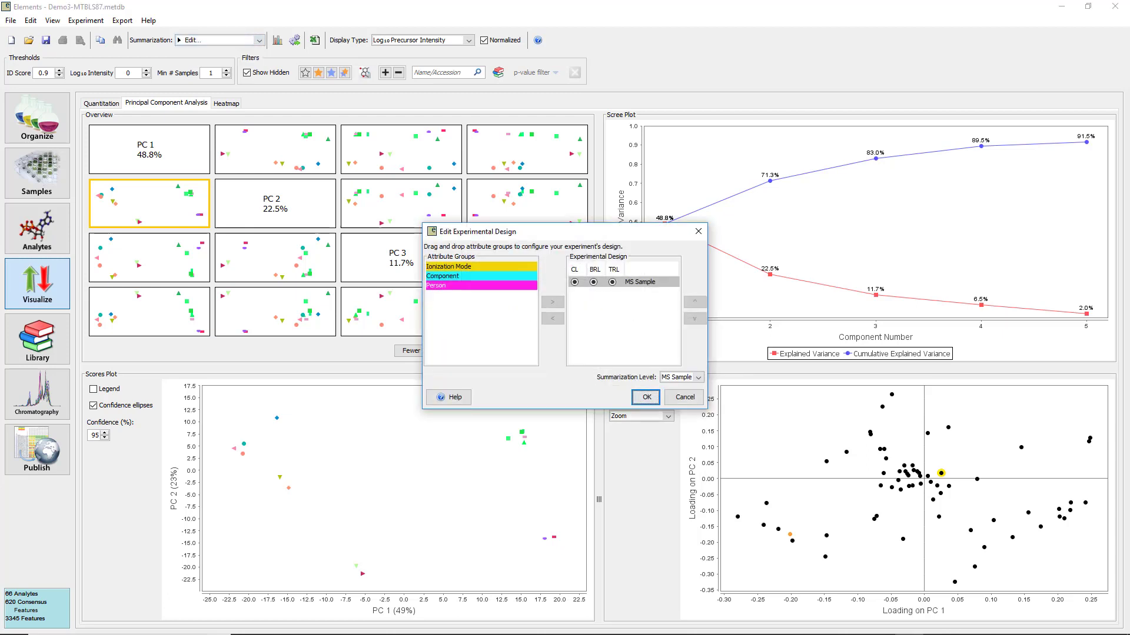
{"action": "left_click", "coordinate": [438, 285]}
{"action": "left_click", "coordinate": [552, 301]}
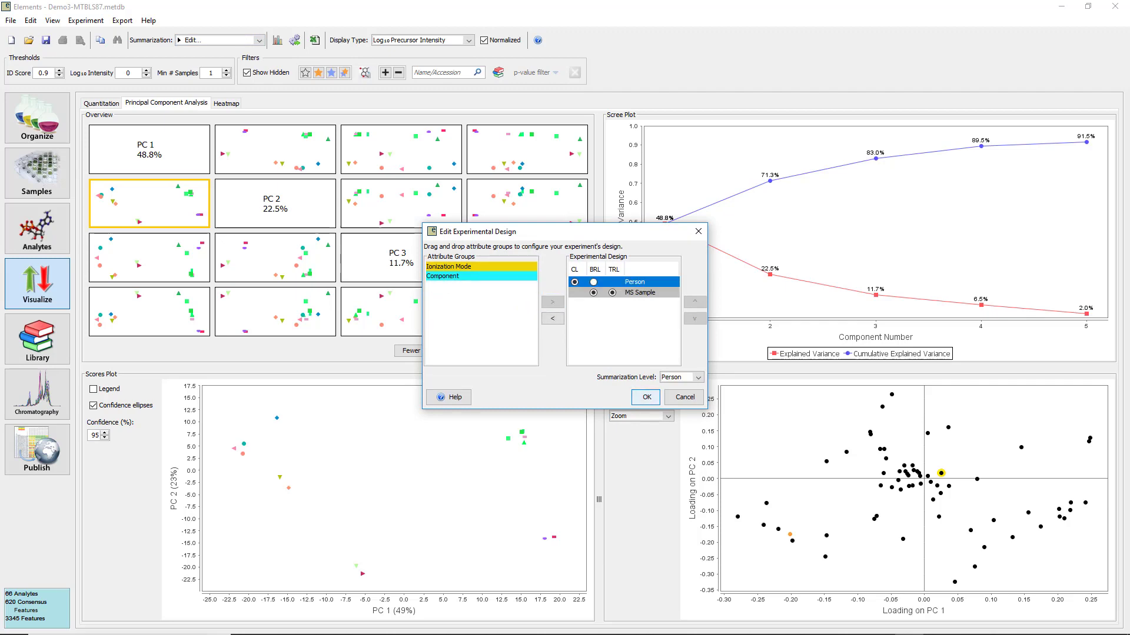
{"action": "left_click", "coordinate": [646, 397]}
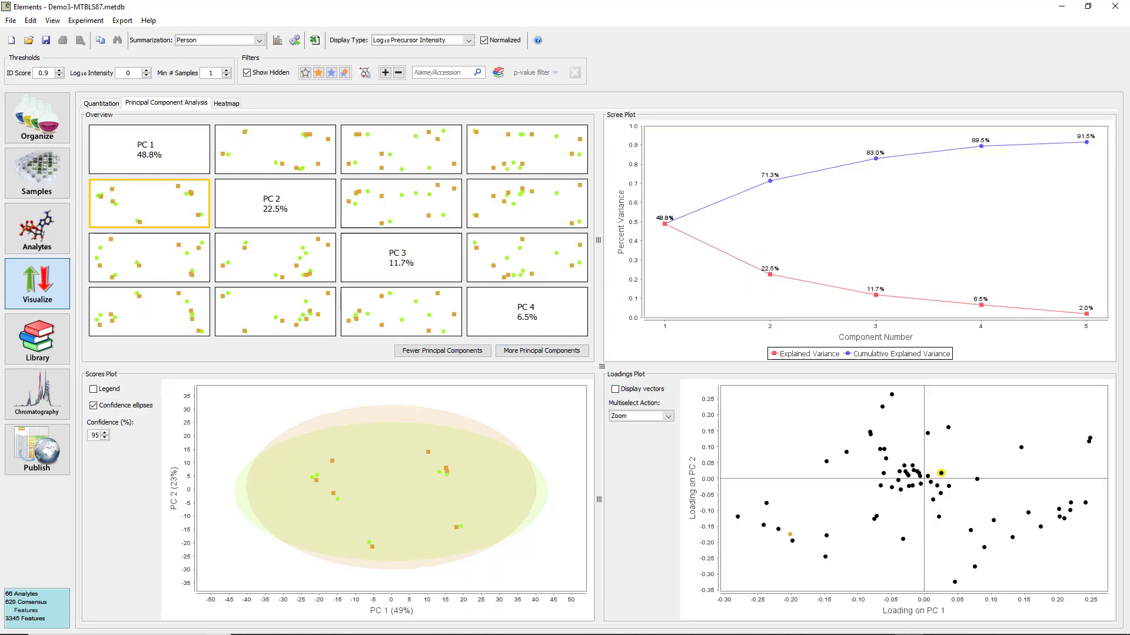
Replace Person with Component in the experimental design to summarize the PCA plots by Component
{"action": "left_click", "coordinate": [259, 40]}
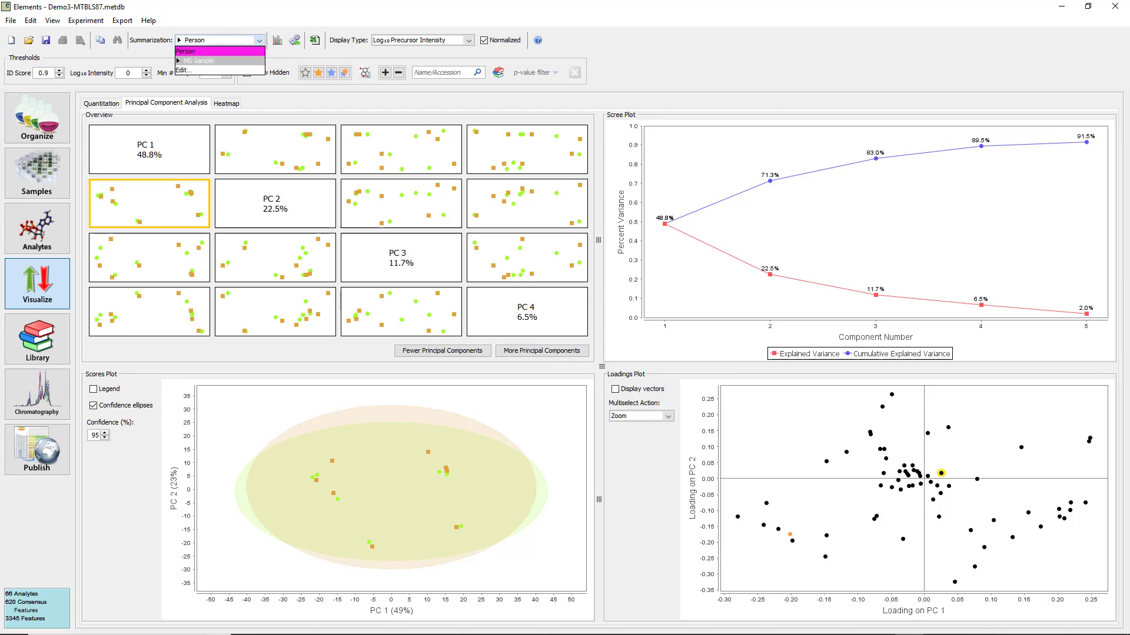
{"action": "left_click", "coordinate": [183, 70]}
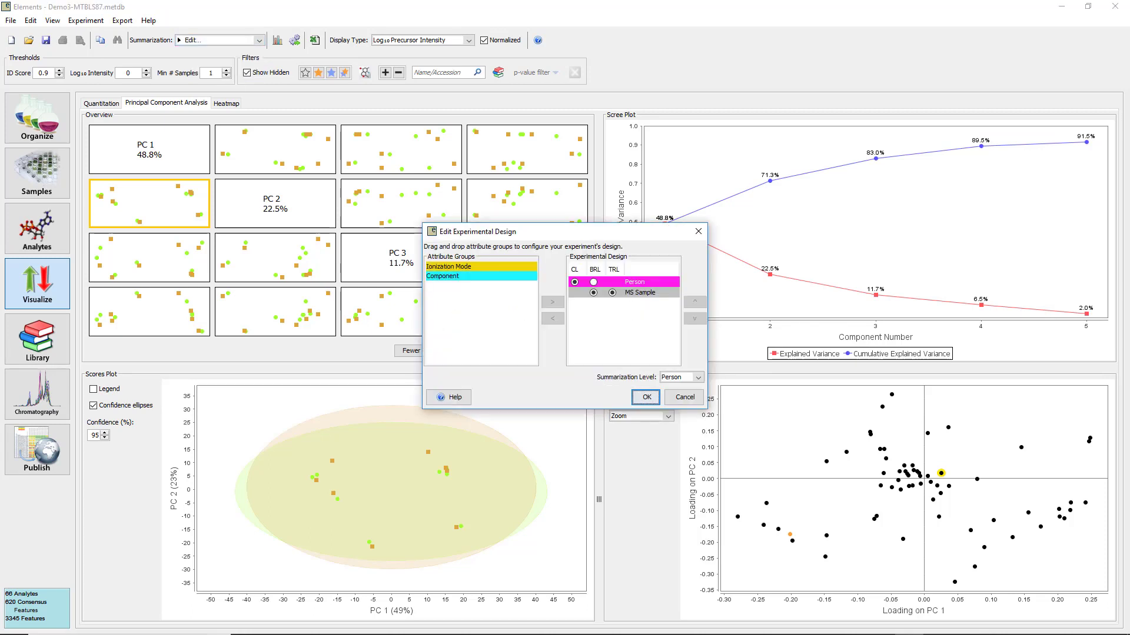
{"action": "left_click", "coordinate": [634, 282]}
{"action": "left_click", "coordinate": [552, 319]}
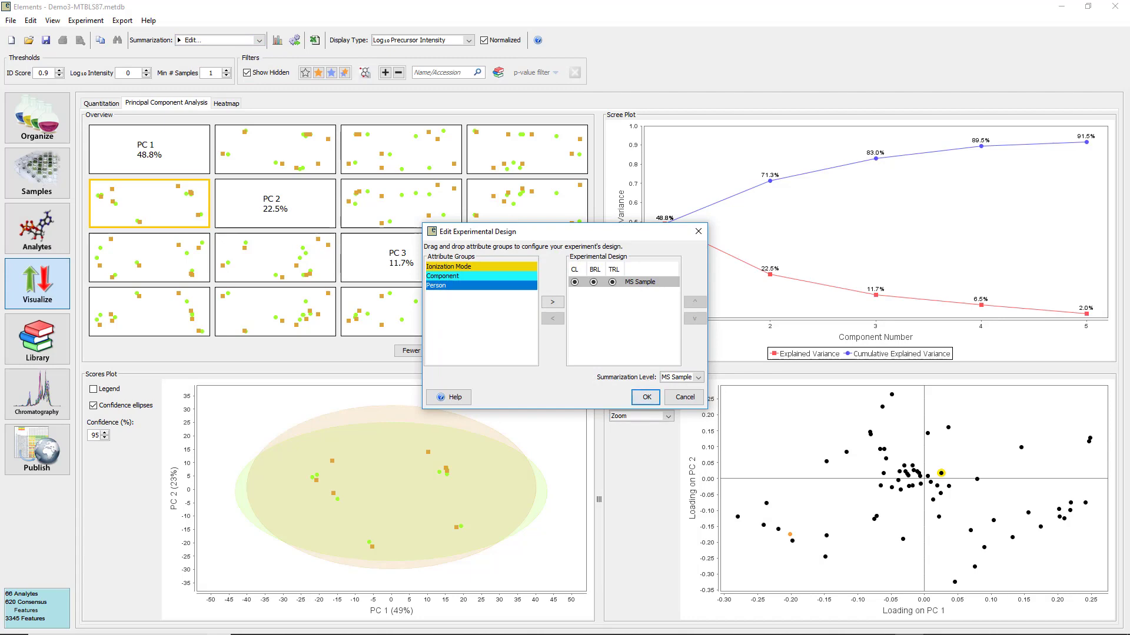
{"action": "left_click", "coordinate": [442, 276]}
{"action": "left_click", "coordinate": [552, 302]}
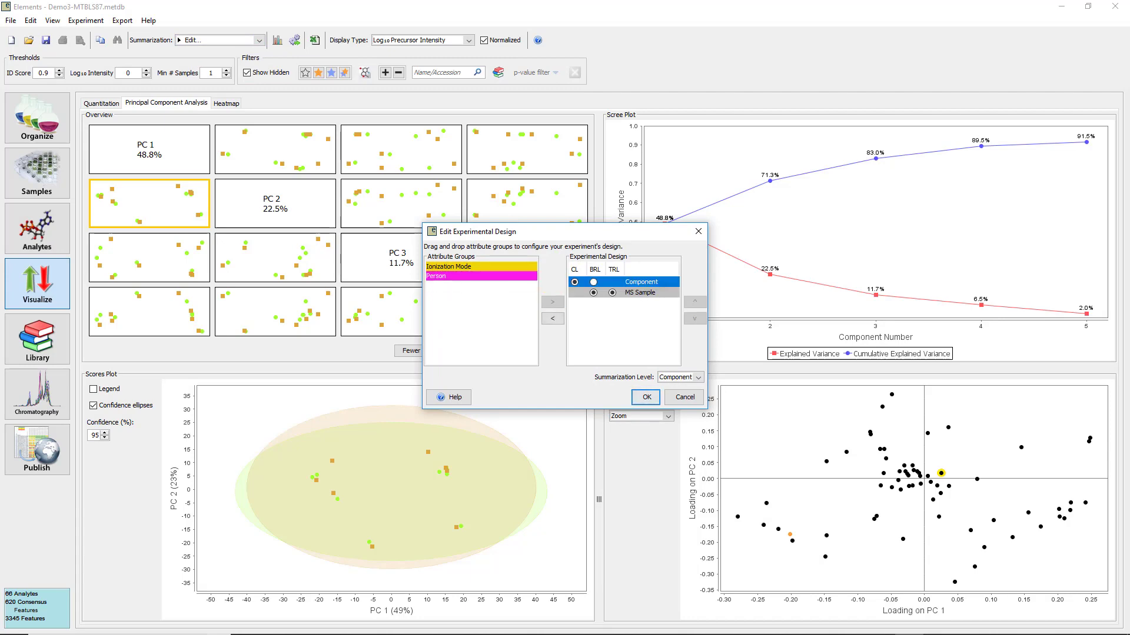
{"action": "left_click", "coordinate": [646, 397]}
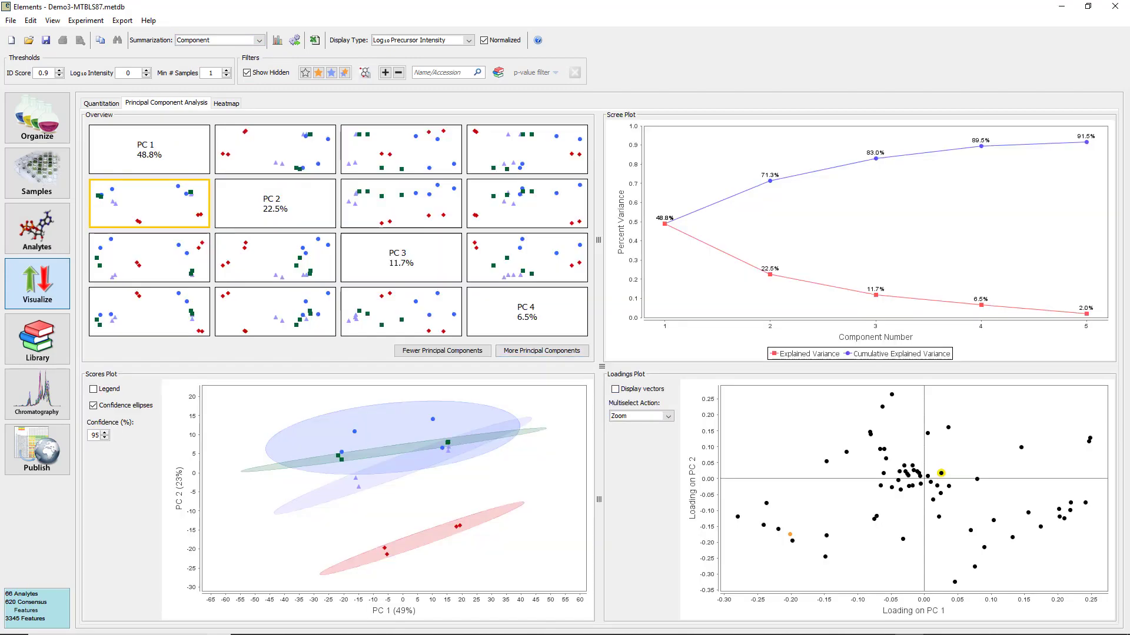
Replace Component with Ionization Mode in the experimental design to summarize the PCA plots by Ionization Mode
{"action": "left_click", "coordinate": [259, 40]}
{"action": "left_click", "coordinate": [194, 70]}
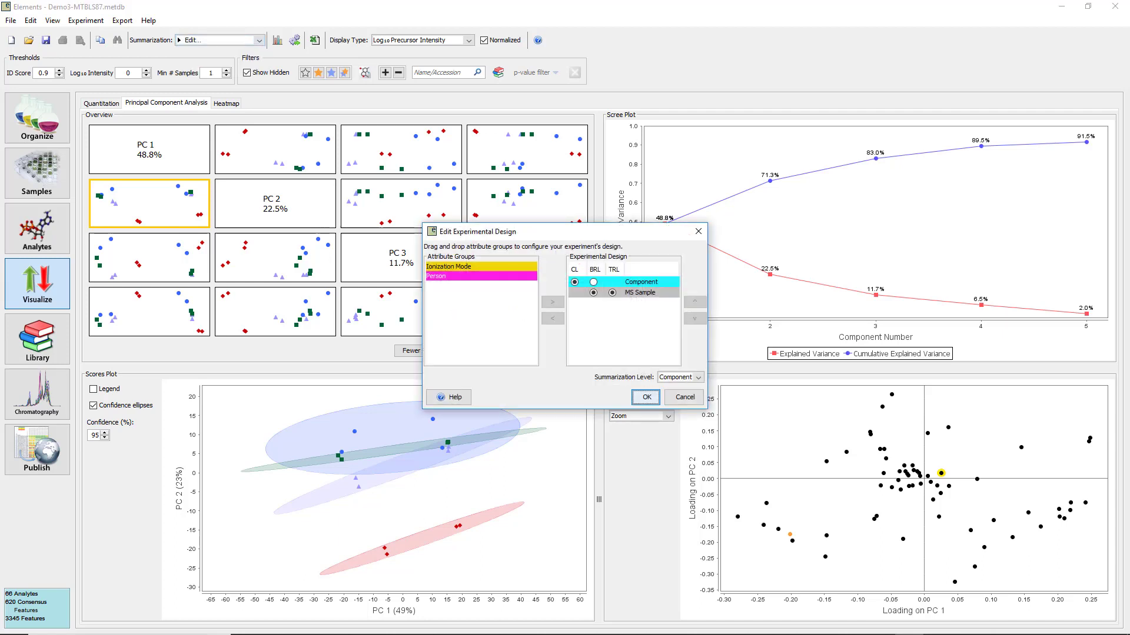
{"action": "left_click", "coordinate": [623, 282]}
{"action": "left_click", "coordinate": [552, 318]}
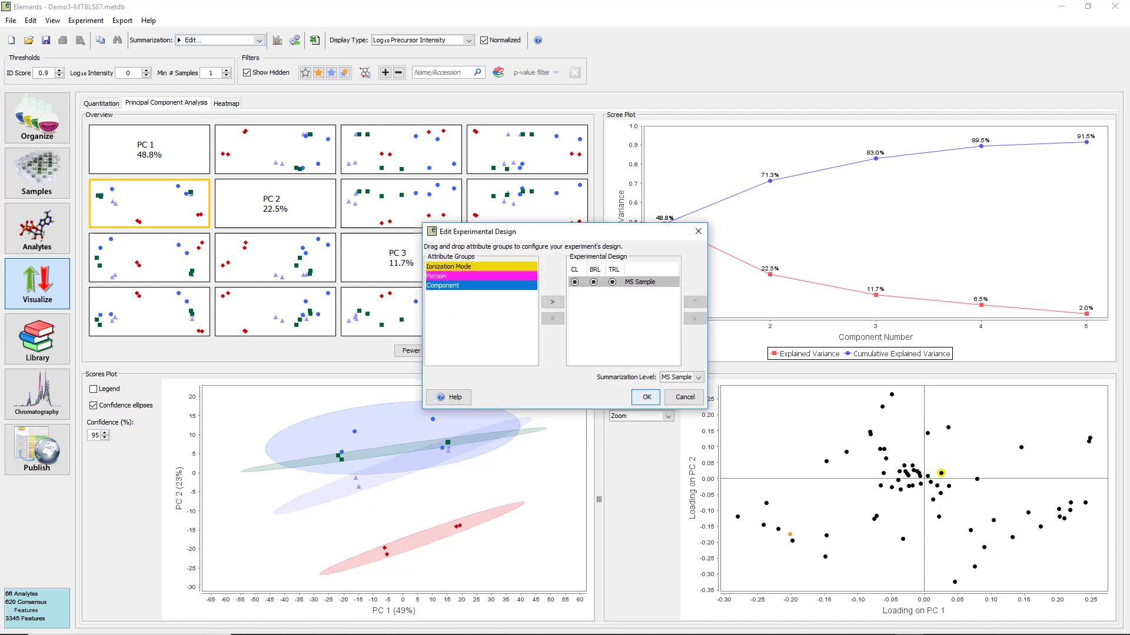
{"action": "left_click", "coordinate": [481, 267]}
{"action": "left_click", "coordinate": [552, 301]}
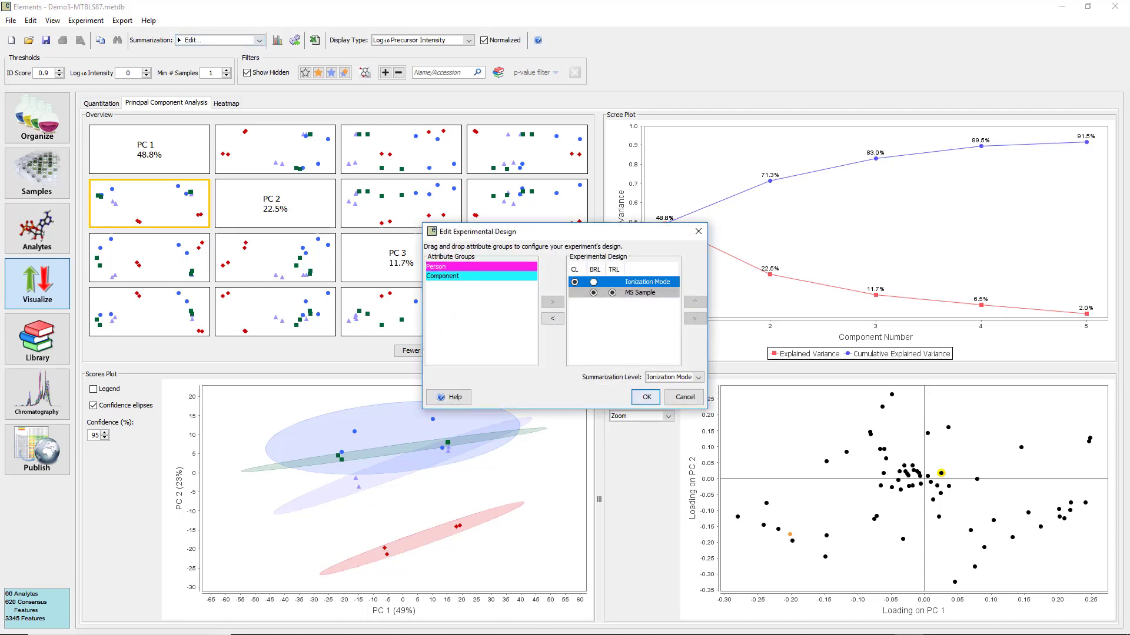
{"action": "left_click", "coordinate": [647, 397]}
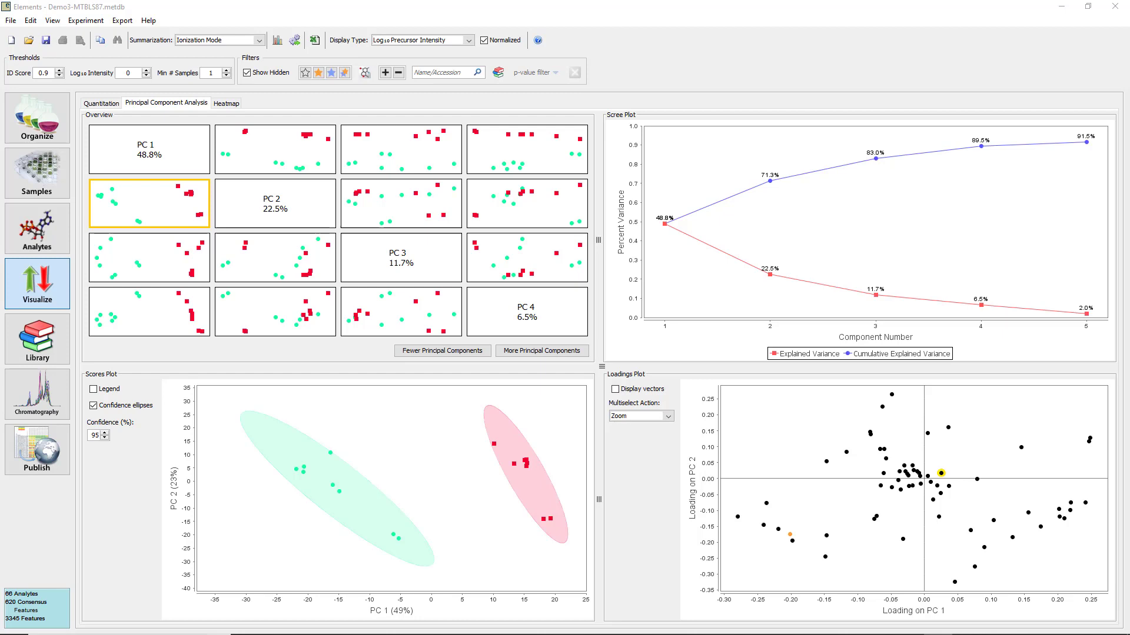
Remove Ionization Mode from the experimental design to return the summarization to MS Sample
{"action": "left_click", "coordinate": [259, 41]}
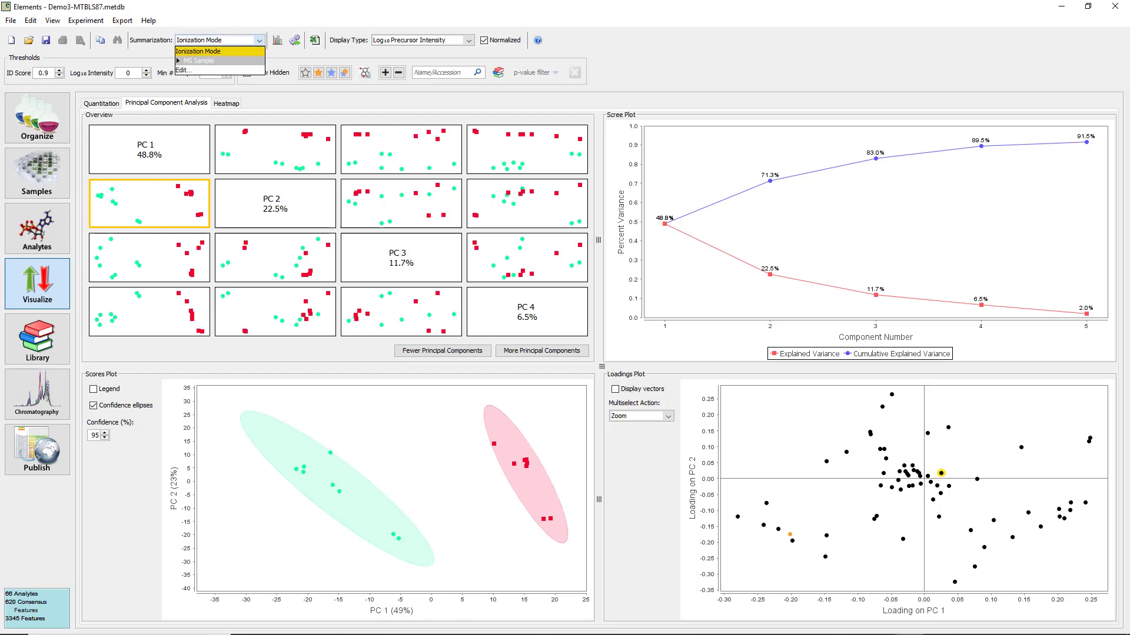
{"action": "left_click", "coordinate": [203, 69]}
{"action": "left_click", "coordinate": [647, 283]}
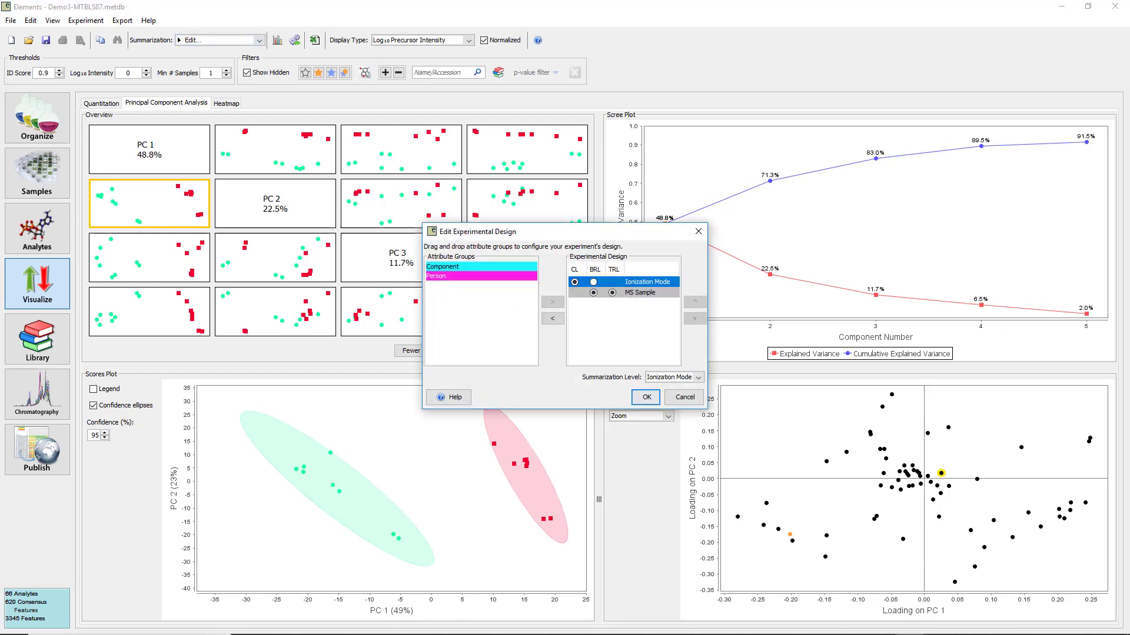
{"action": "left_click", "coordinate": [552, 319]}
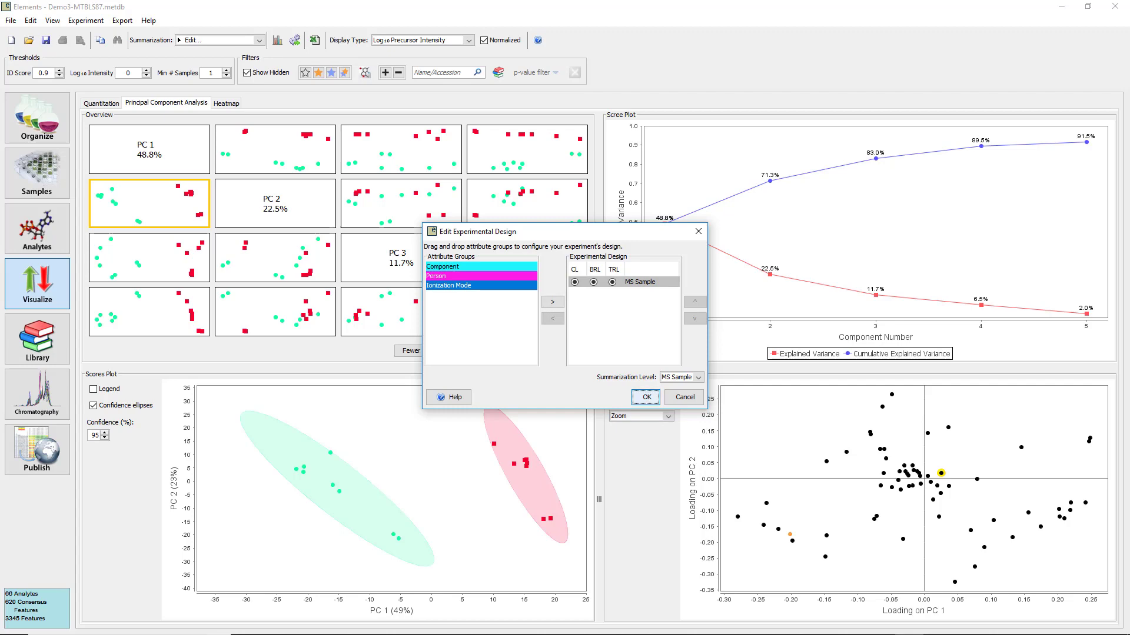
{"action": "left_click", "coordinate": [647, 397]}
Show the legend on the scores plot and add Component to the experimental design as the summarization level
{"action": "left_click", "coordinate": [94, 389]}
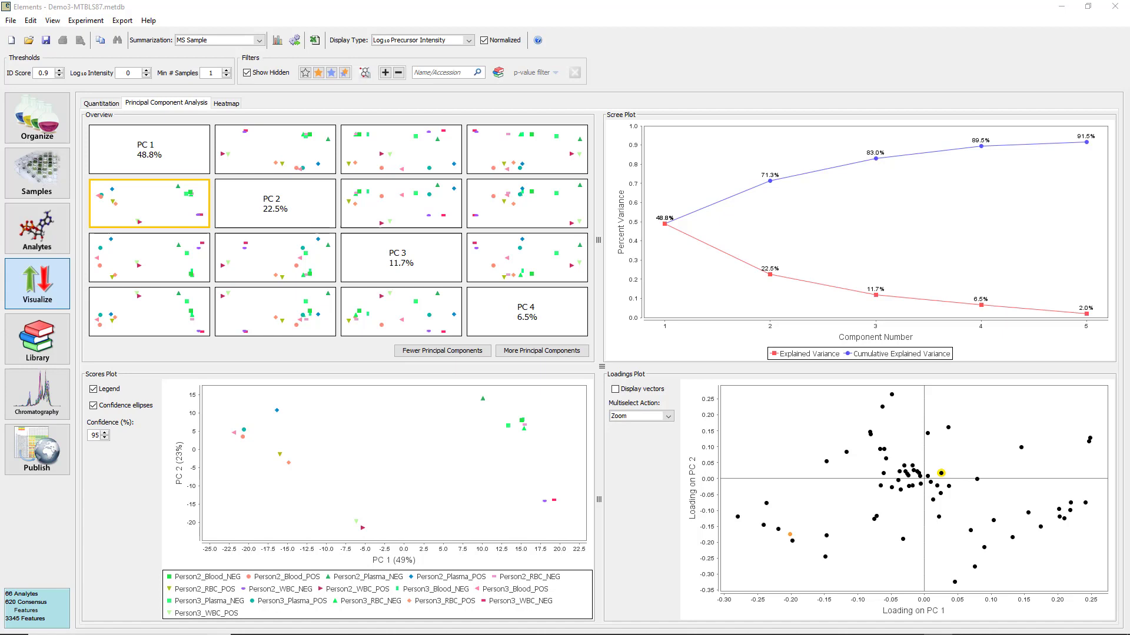
{"action": "left_click", "coordinate": [258, 41]}
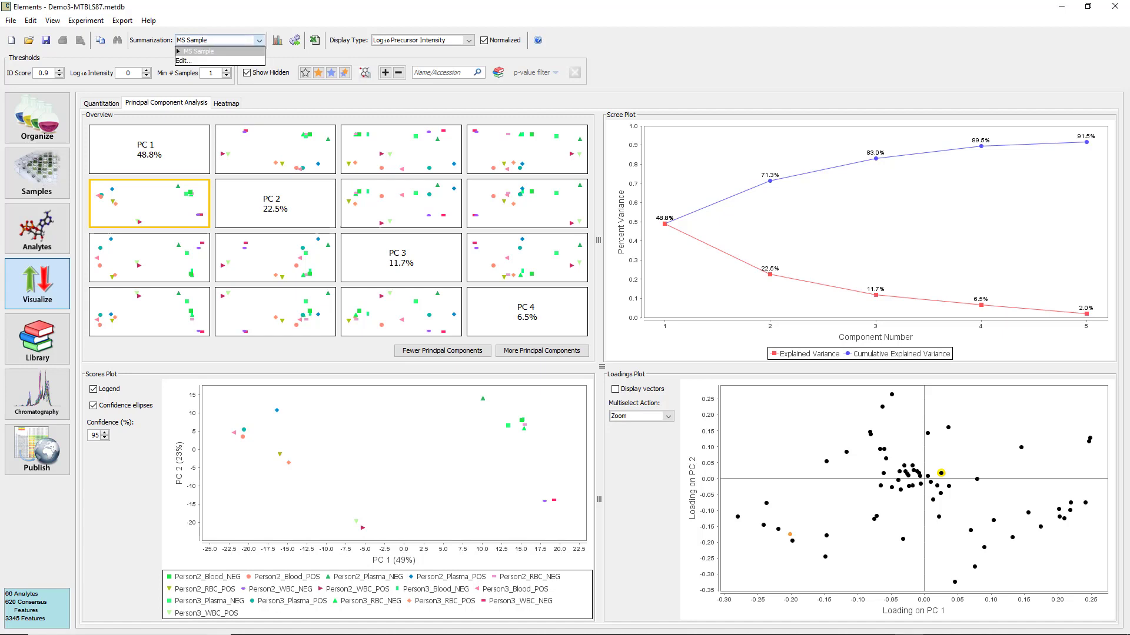
{"action": "left_click", "coordinate": [203, 61]}
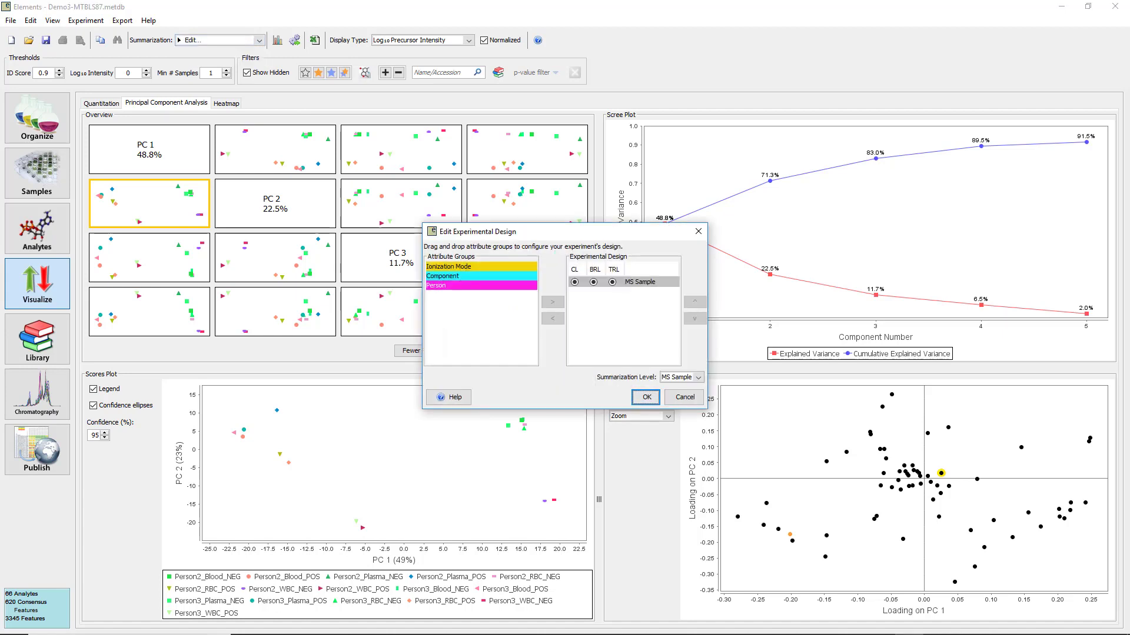
{"action": "left_click", "coordinate": [443, 276]}
{"action": "left_click", "coordinate": [553, 302]}
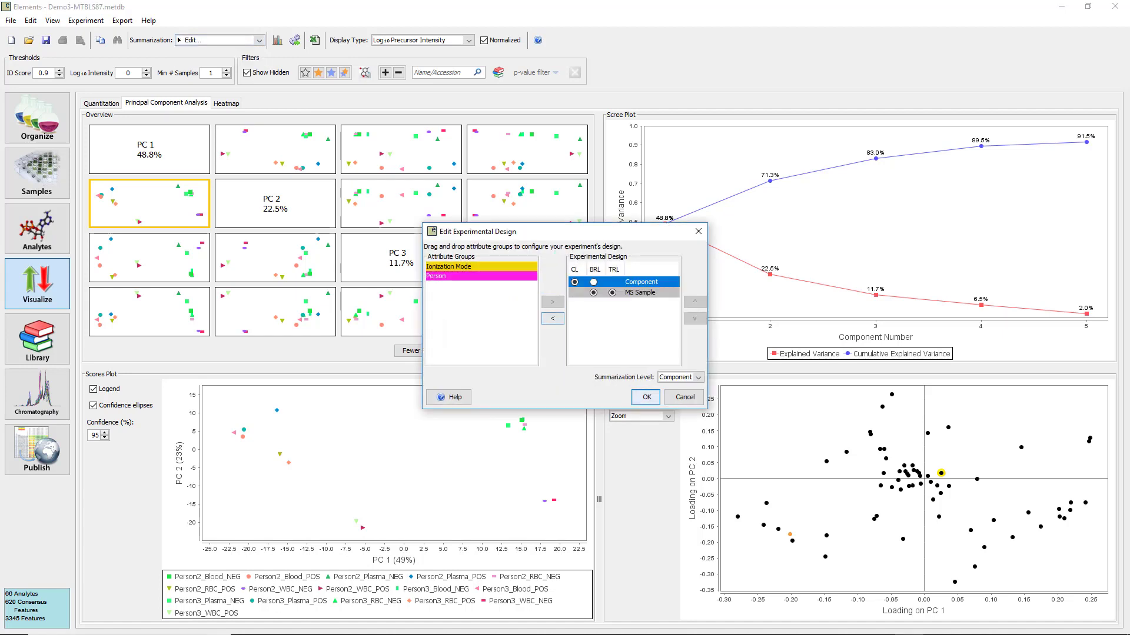
{"action": "key", "text": "Return"}
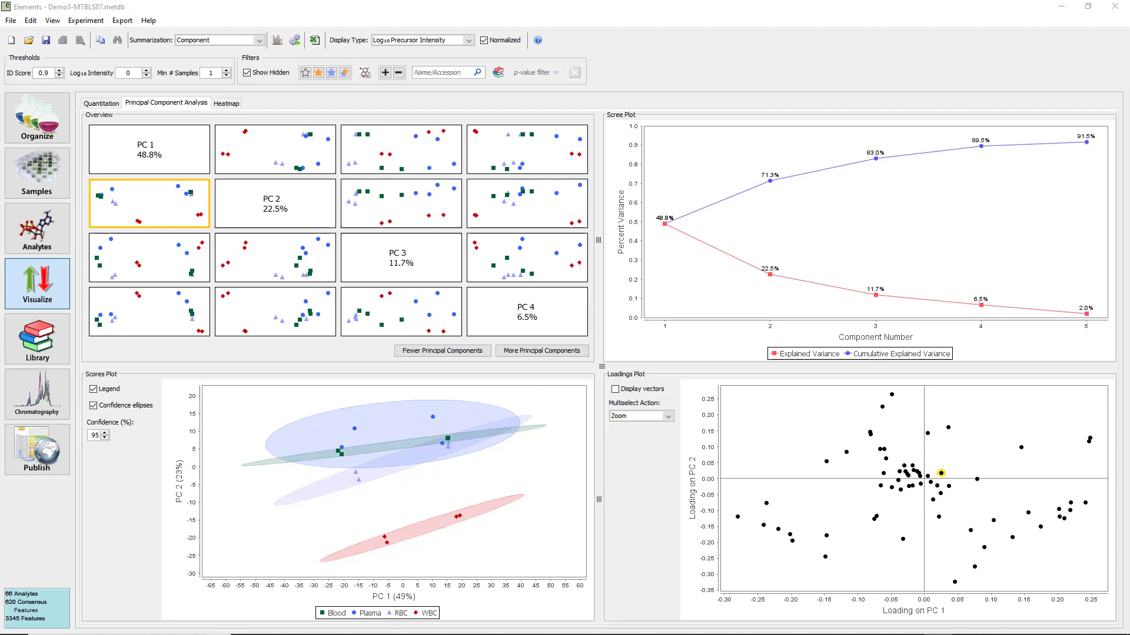
Set the loadings plot's multiselect action to Add Orange Stars and mark a group of points in its negative PC 1, negative PC 2 quadrant
{"action": "left_click", "coordinate": [641, 416]}
{"action": "left_click", "coordinate": [636, 436]}
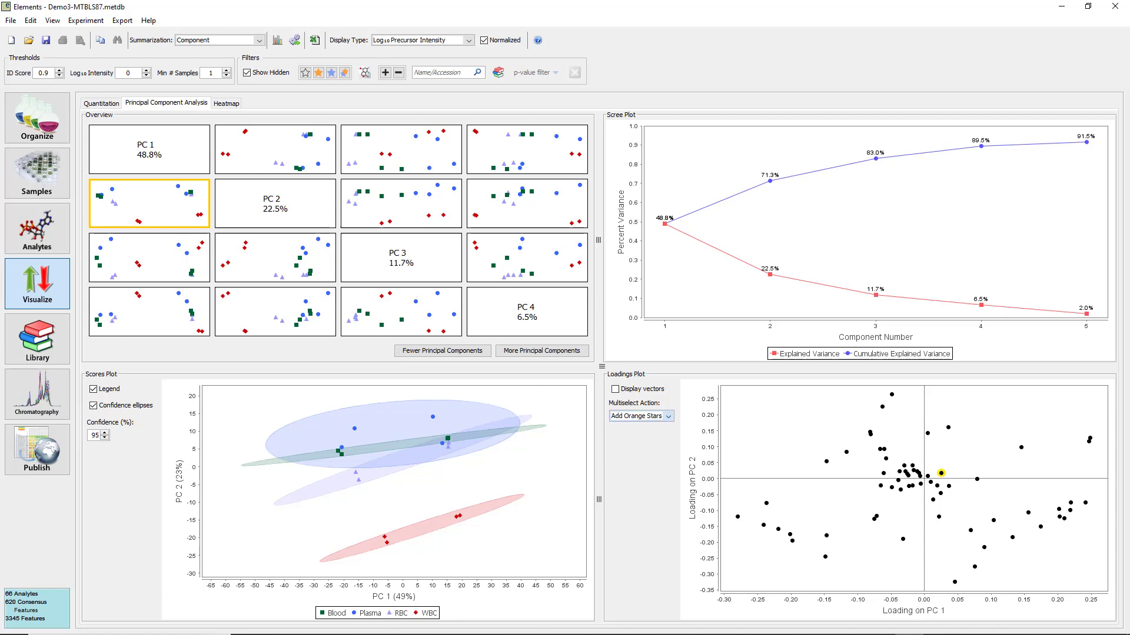
{"action": "left_click_drag", "start_coordinate": [857, 386], "coordinate": [969, 444]}
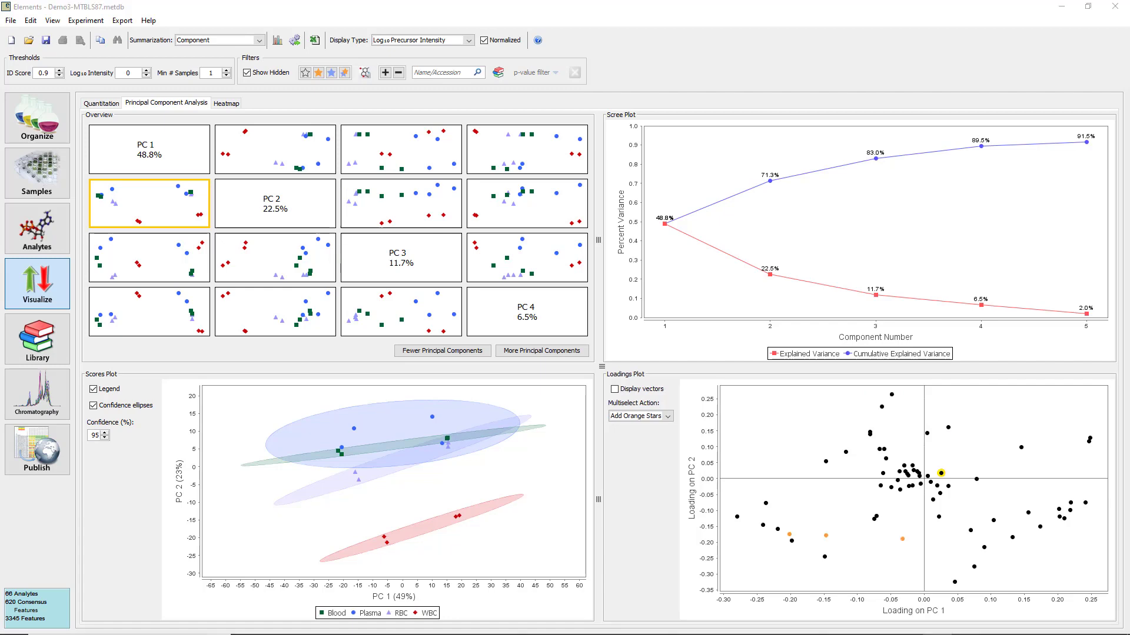
Filter the Samples table to the starred analytes by hiding those with empty stars
{"action": "left_click", "coordinate": [36, 173]}
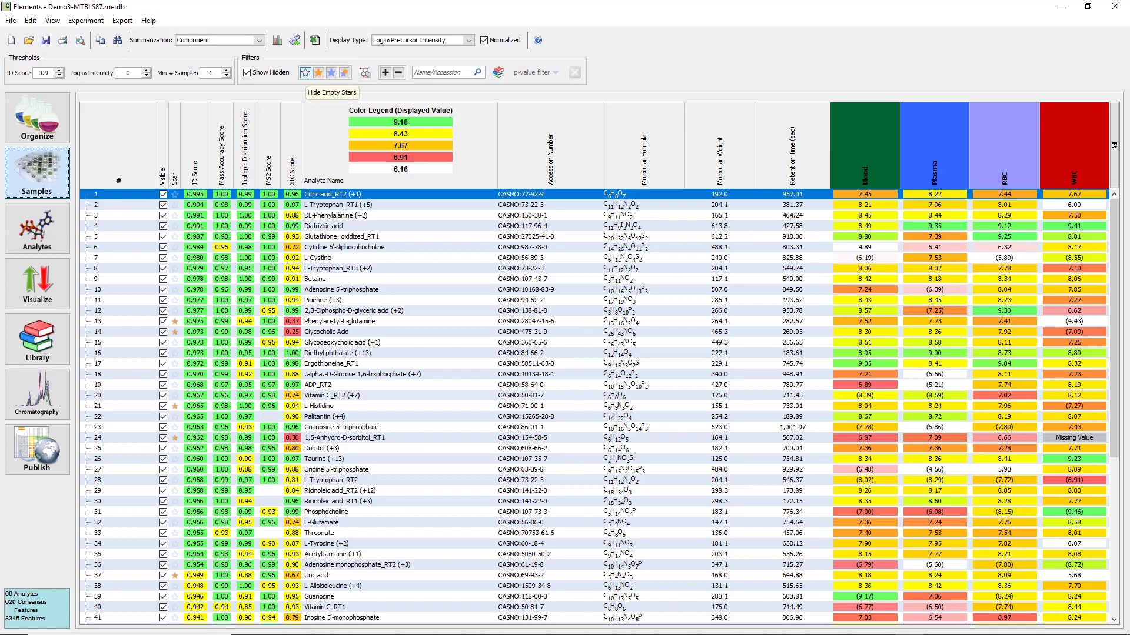
{"action": "left_click", "coordinate": [306, 73]}
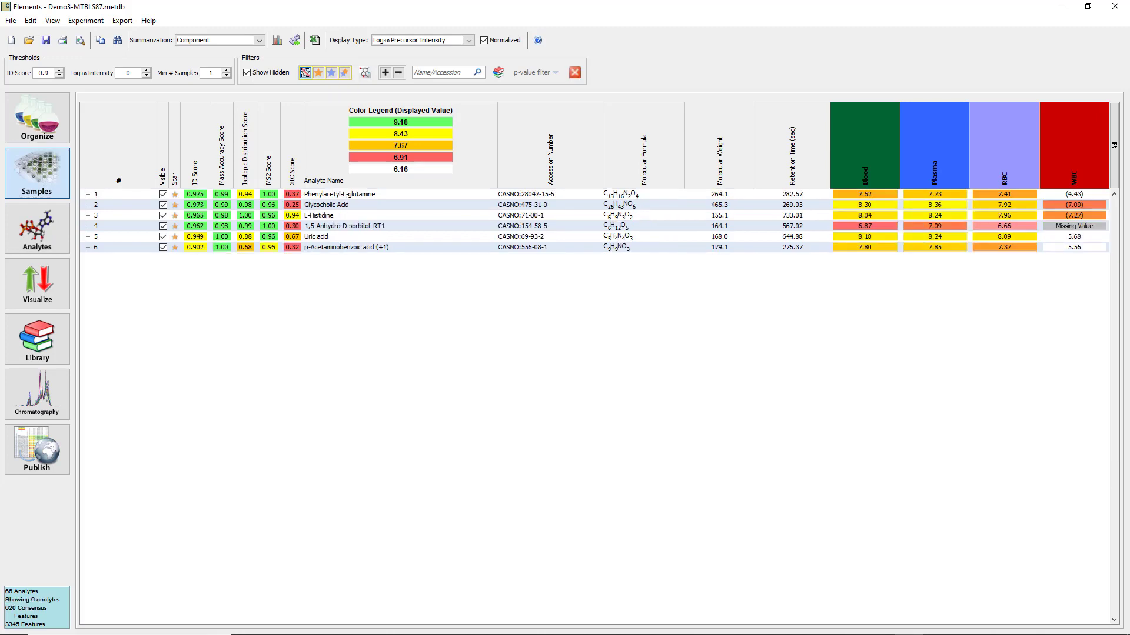